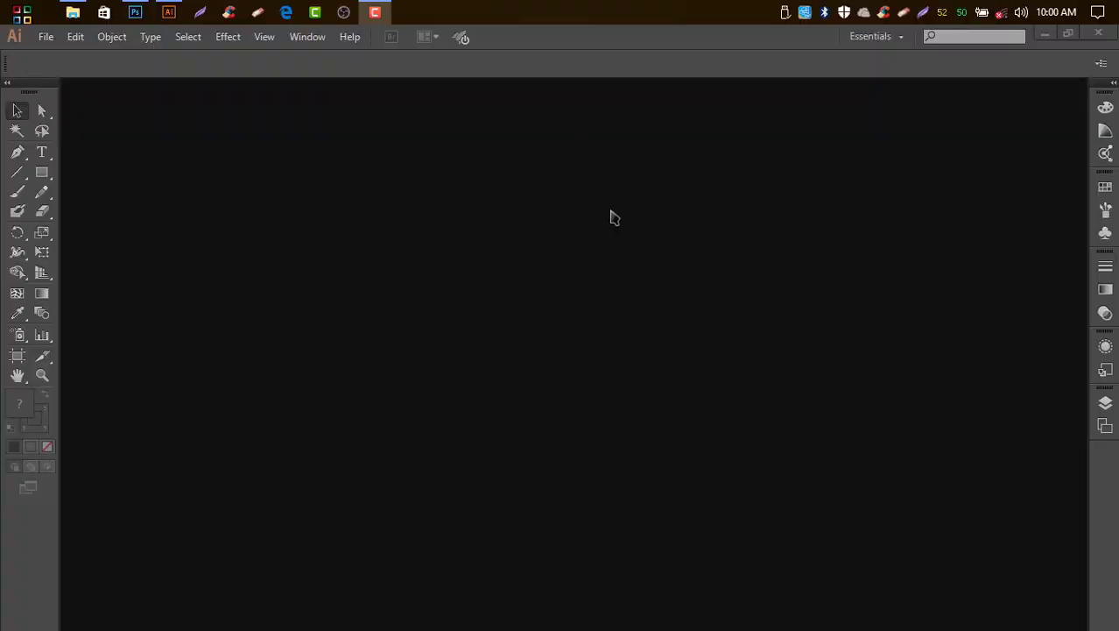
Step: Bring Illustrator forward at its restored, smaller window size and open the File menu
{"action": "left_click", "coordinate": [579, 46]}
{"action": "double_click", "coordinate": [579, 45]}
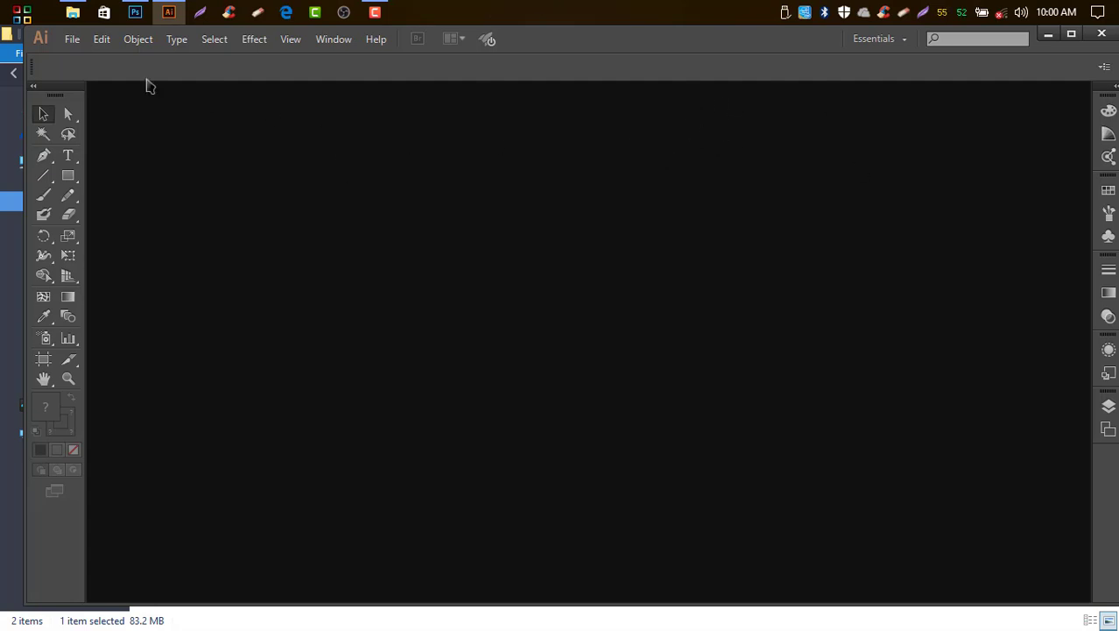
{"action": "left_click", "coordinate": [75, 46]}
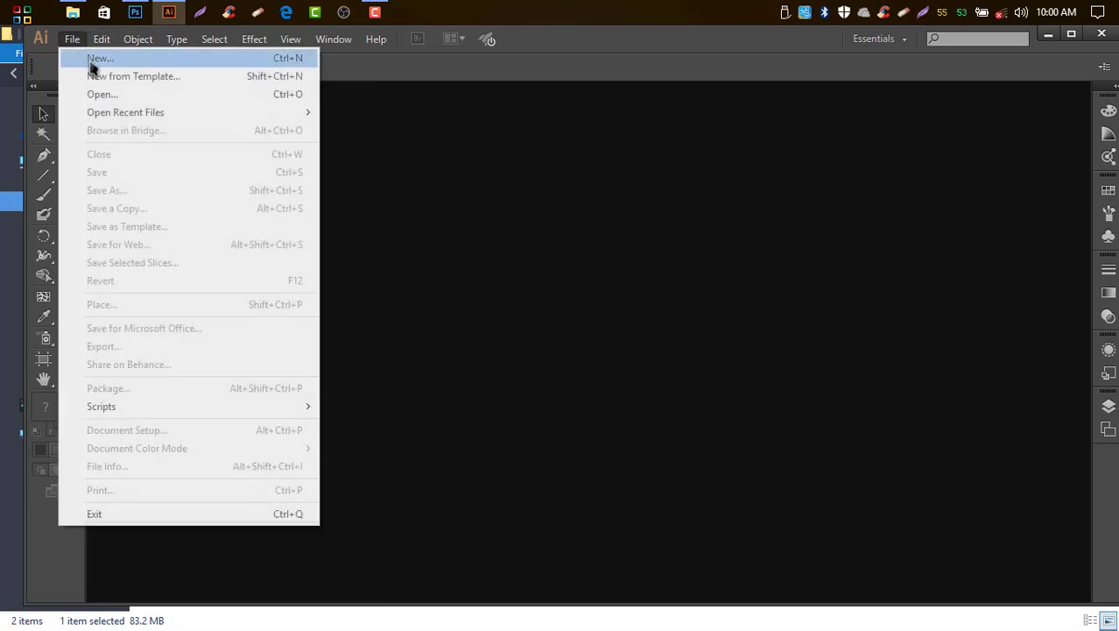
Step: Start a new document from File > New and name it 't shirt'
{"action": "left_click", "coordinate": [92, 60]}
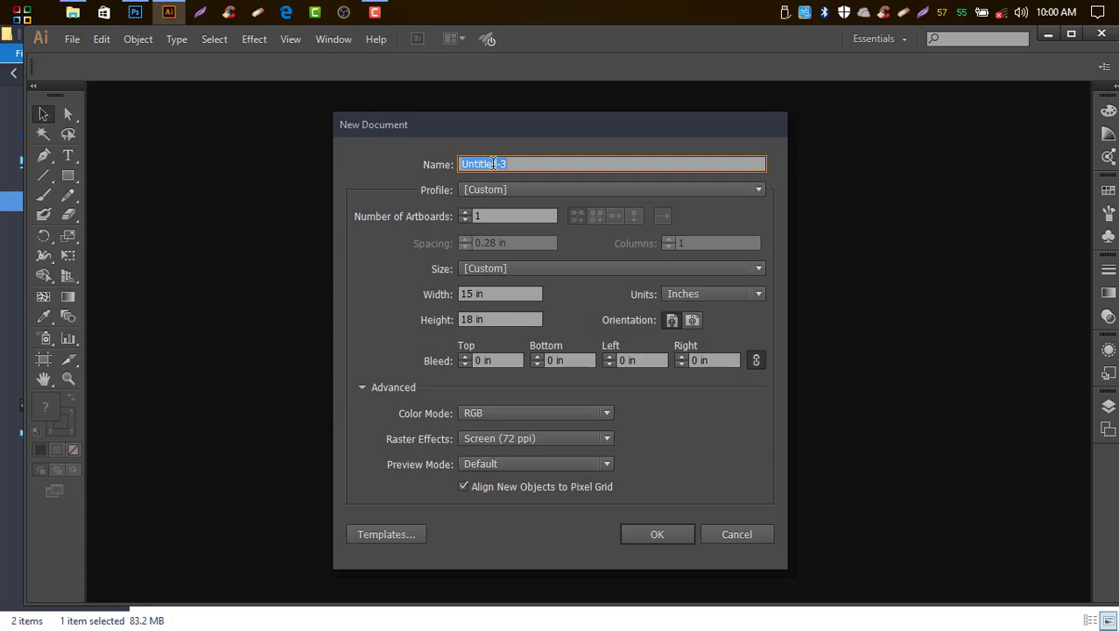
{"action": "type", "text": "logo"}
{"action": "double_click", "coordinate": [495, 164]}
{"action": "left_click_drag", "start_coordinate": [494, 164], "coordinate": [460, 164]}
{"action": "type", "text": "t"}
{"action": "type", "text": "t shirt"}
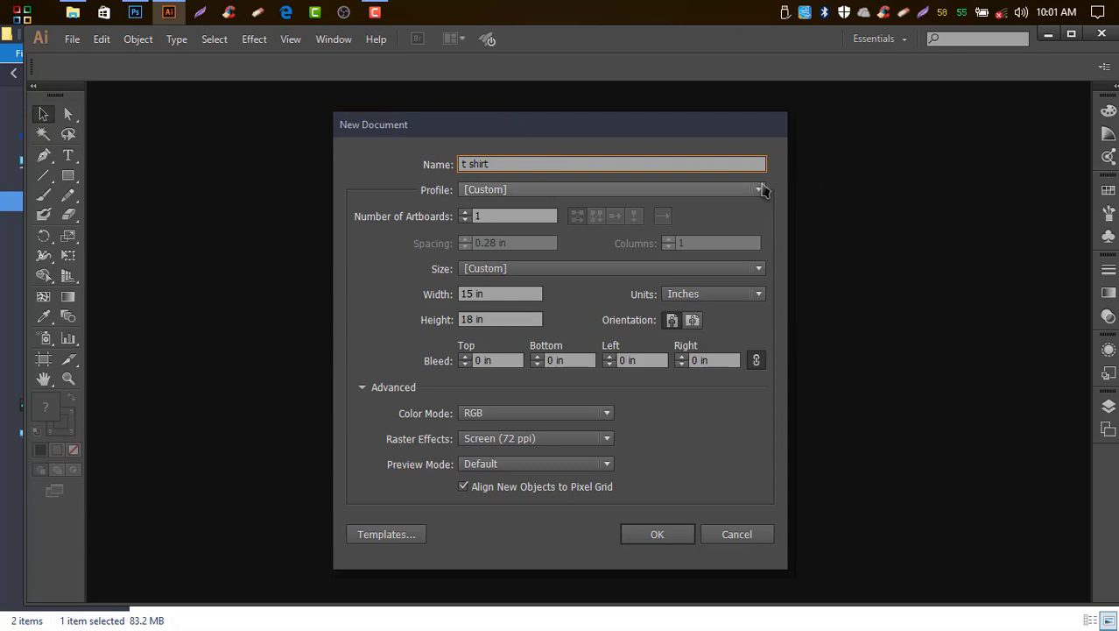
{"action": "left_click", "coordinate": [760, 191]}
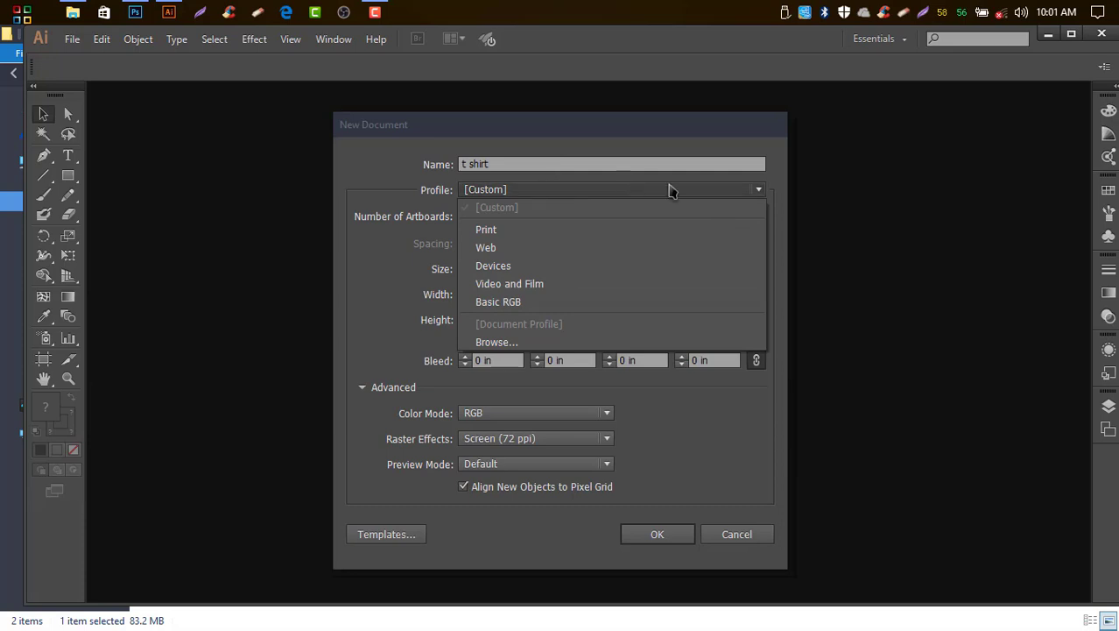
{"action": "left_click", "coordinate": [755, 189]}
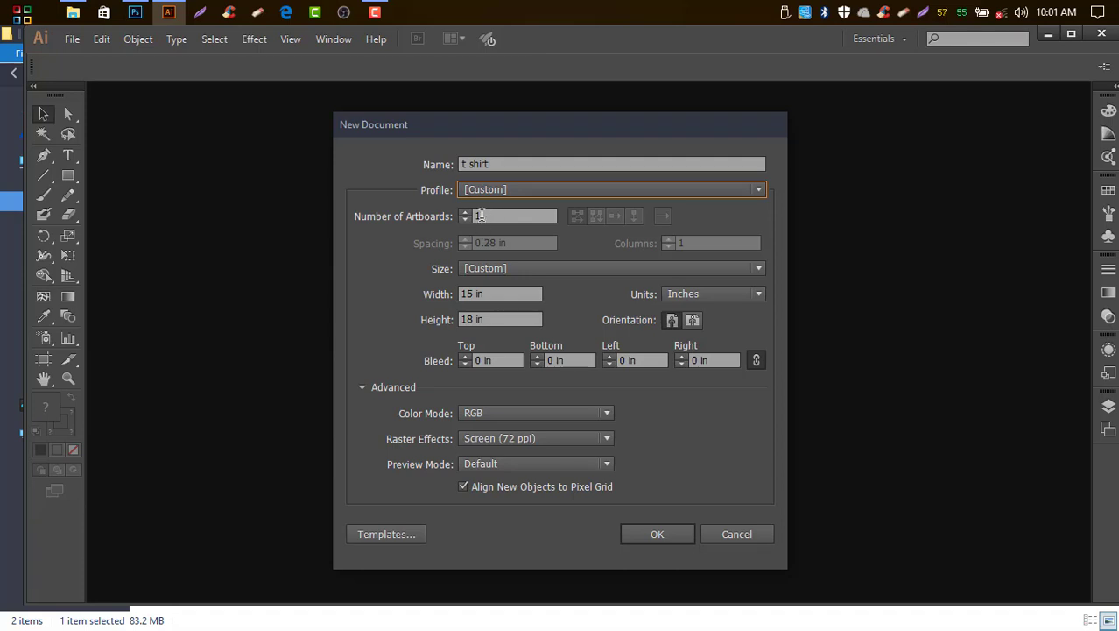
{"action": "left_click", "coordinate": [476, 219]}
{"action": "type", "text": "3"}
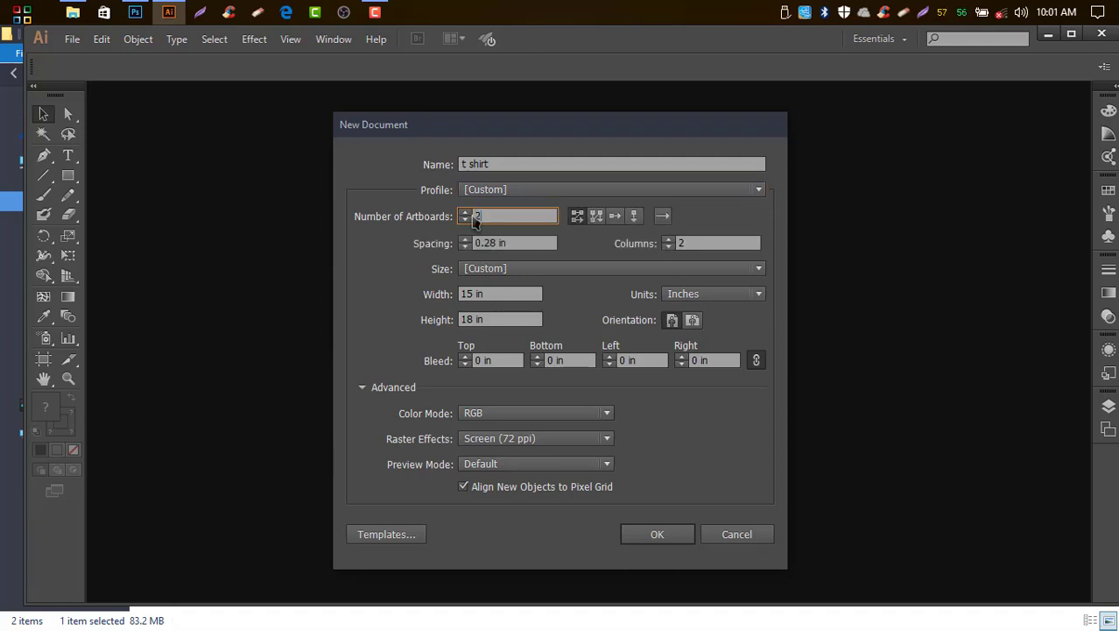
{"action": "key", "text": "Down"}
{"action": "type", "text": "1"}
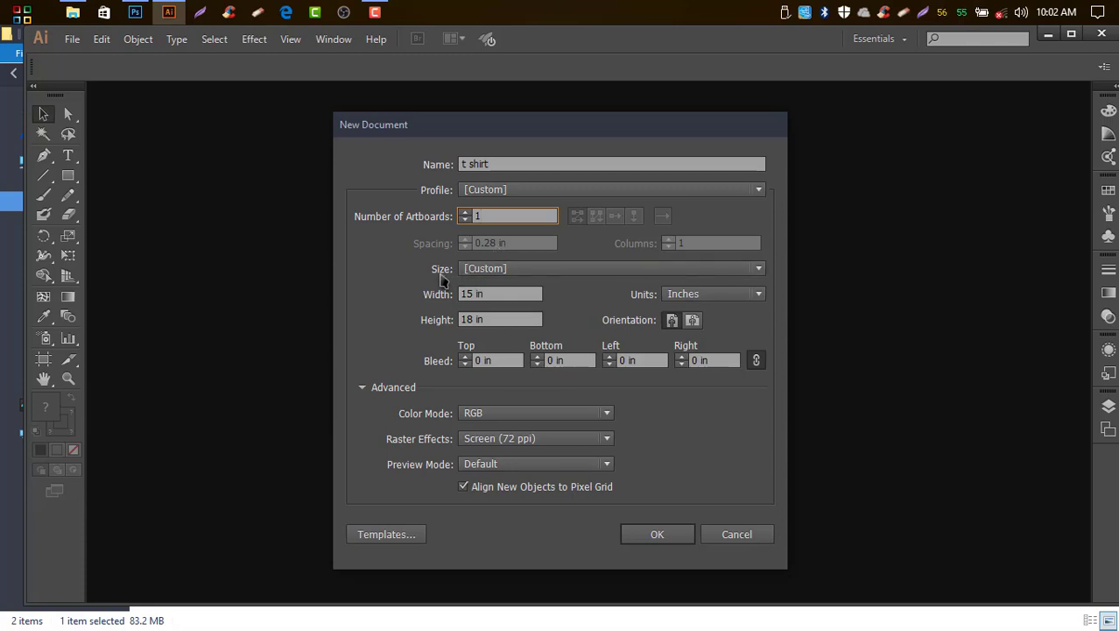
Step: Choose the 640 x 480 size preset, making the document 6.67 × 8.89 in
{"action": "left_click", "coordinate": [759, 271]}
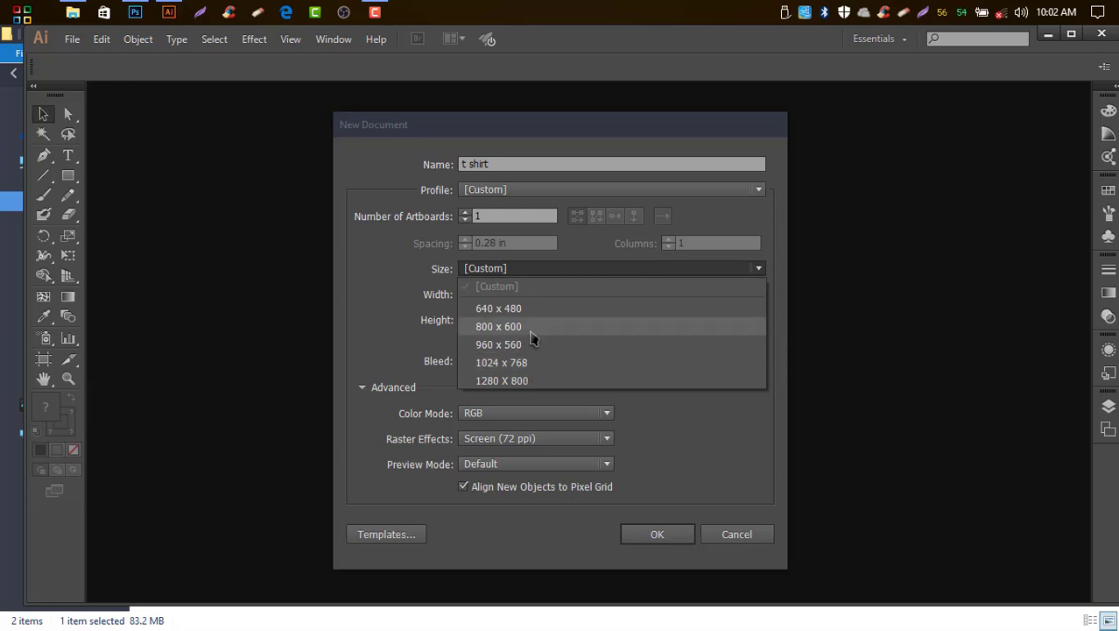
{"action": "left_click", "coordinate": [497, 272]}
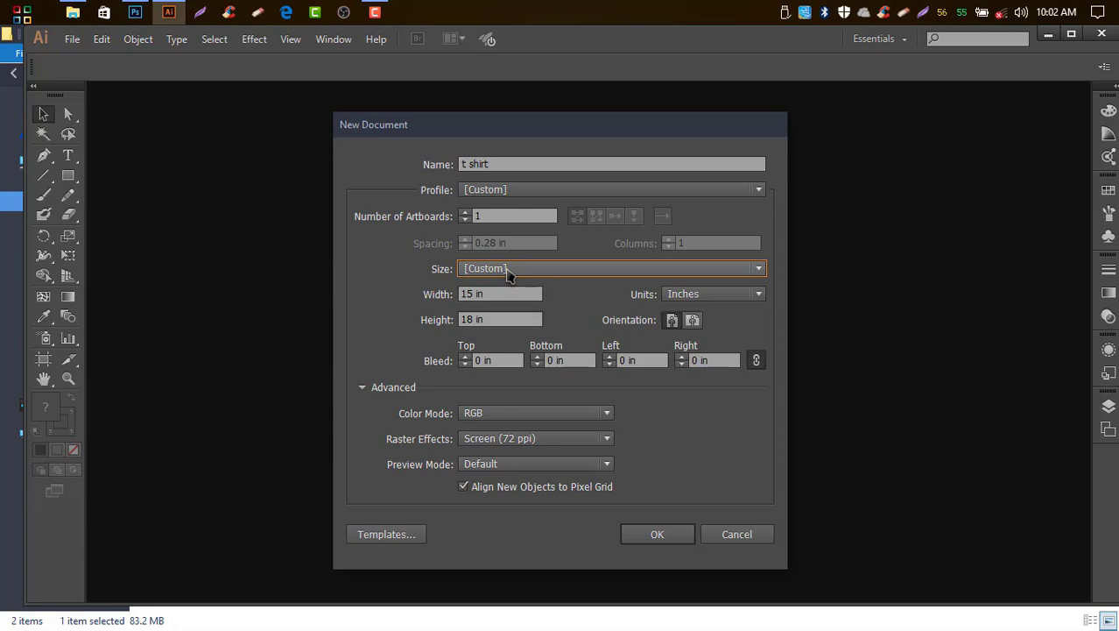
{"action": "left_click", "coordinate": [759, 273]}
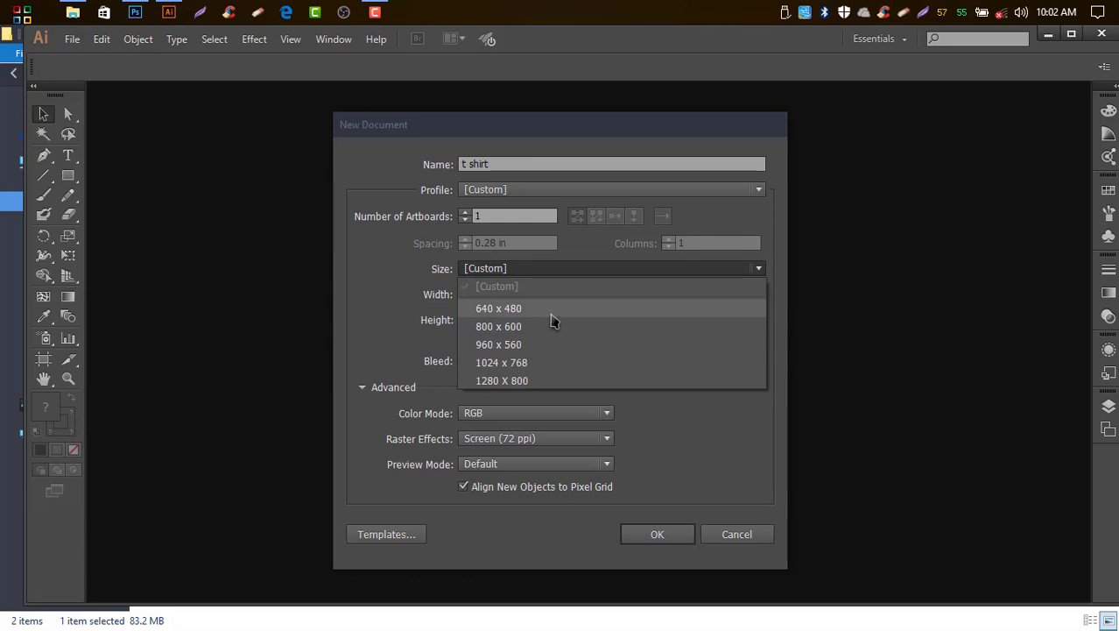
{"action": "left_click", "coordinate": [759, 271]}
{"action": "left_click", "coordinate": [758, 271]}
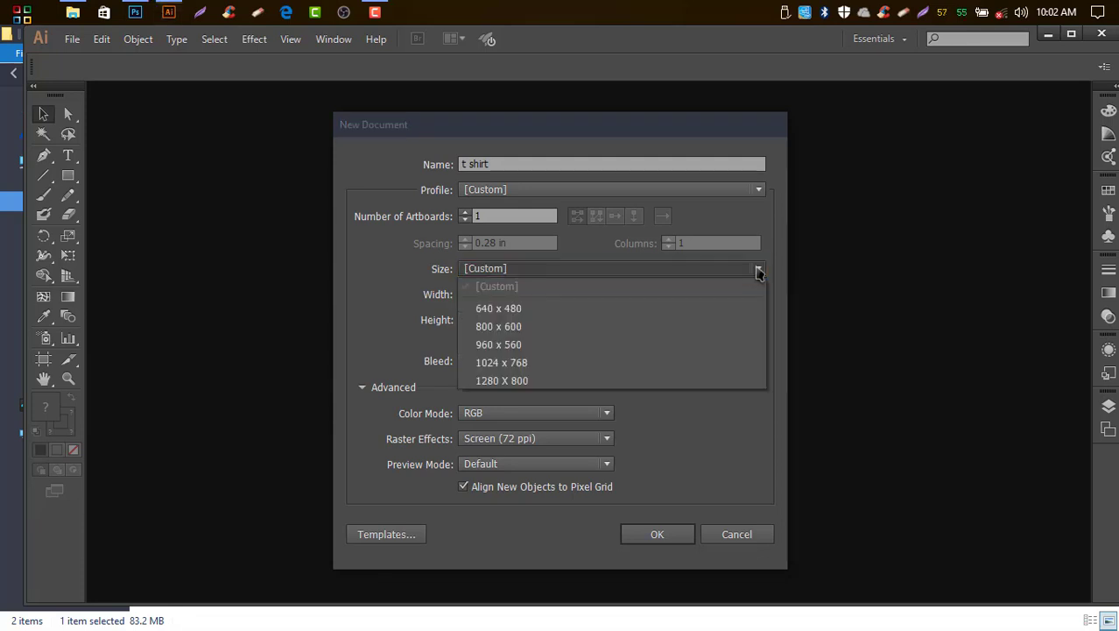
{"action": "left_click", "coordinate": [501, 312]}
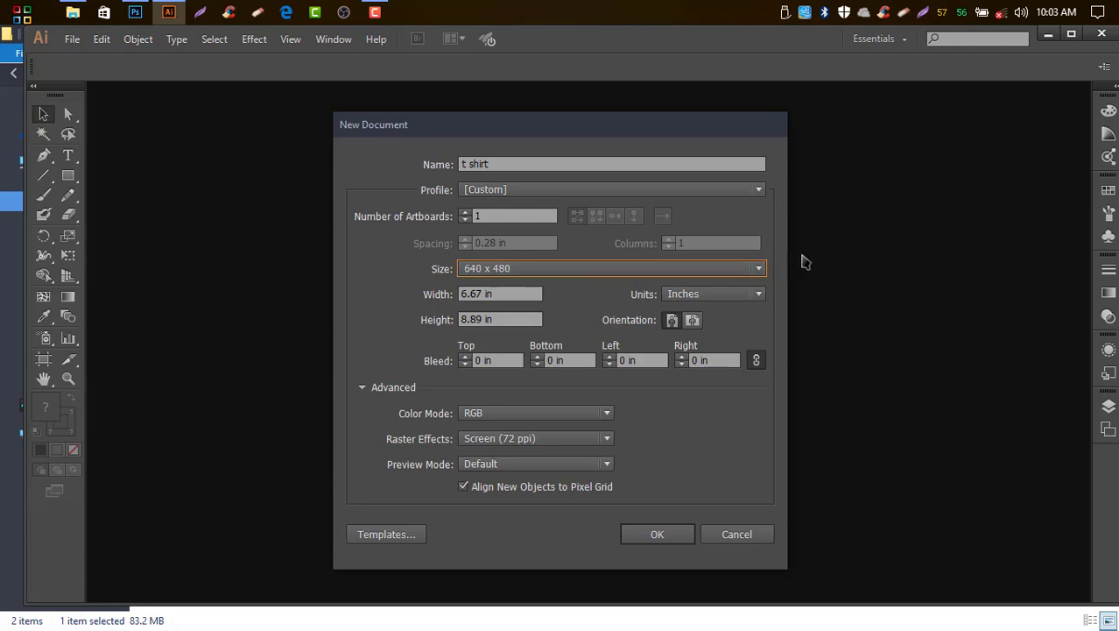
{"action": "left_click", "coordinate": [758, 268]}
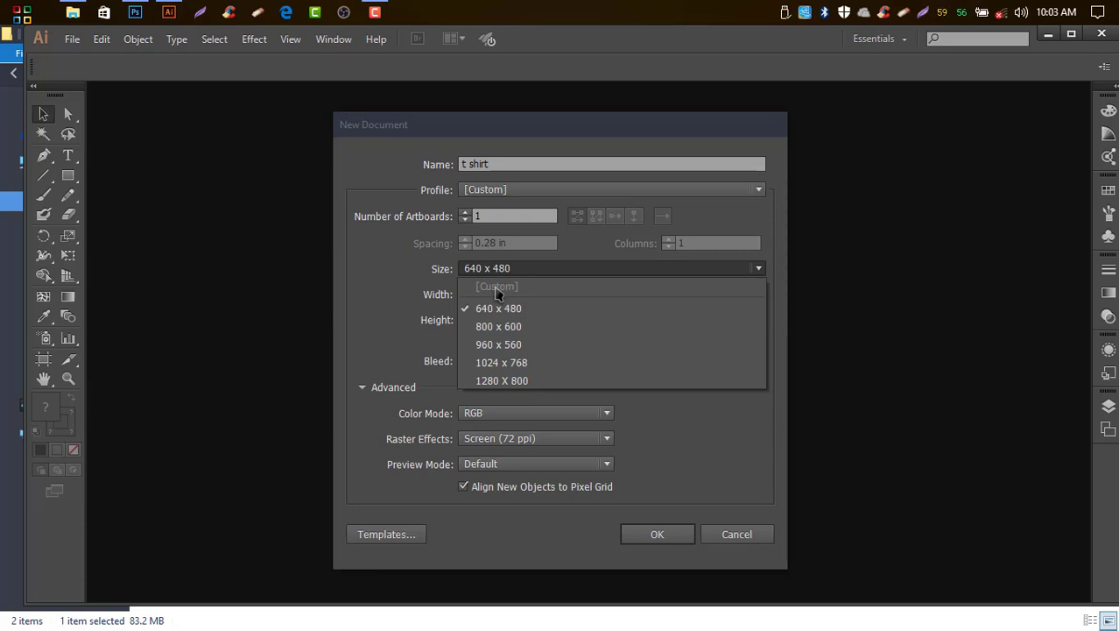
{"action": "left_click", "coordinate": [473, 309]}
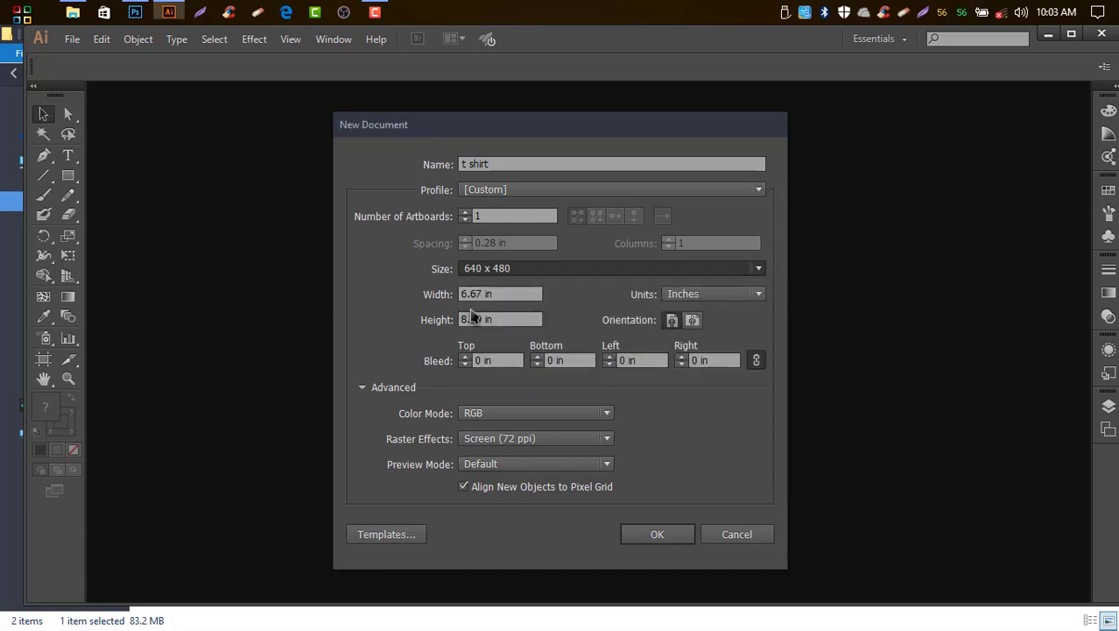
{"action": "left_click", "coordinate": [758, 268]}
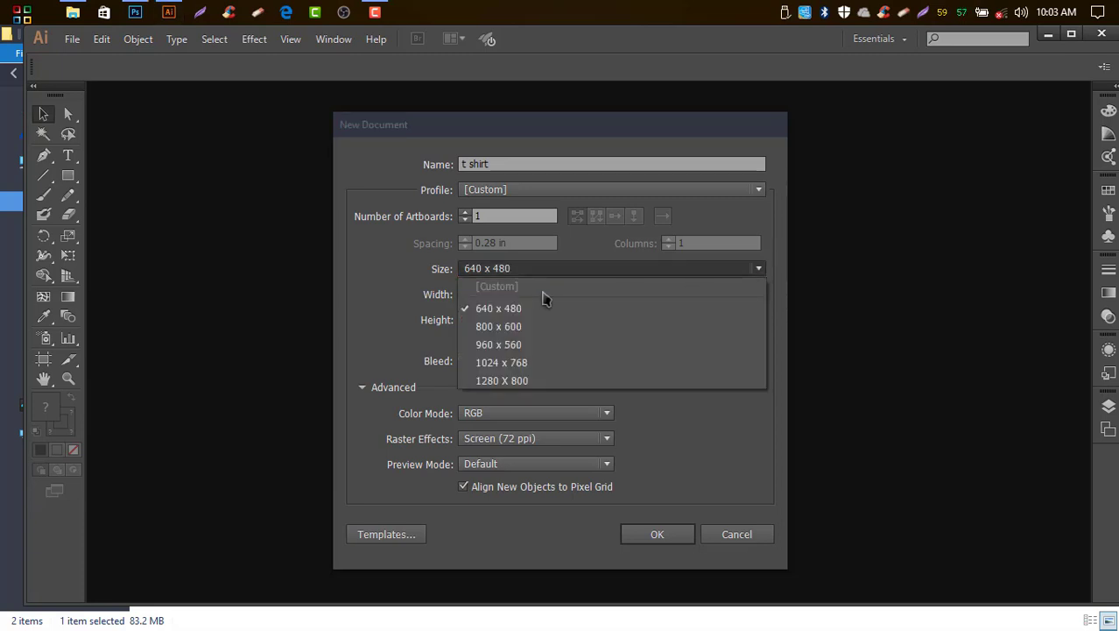
Step: Set the document width to 15 in and the height to 18 in
{"action": "left_click", "coordinate": [758, 269]}
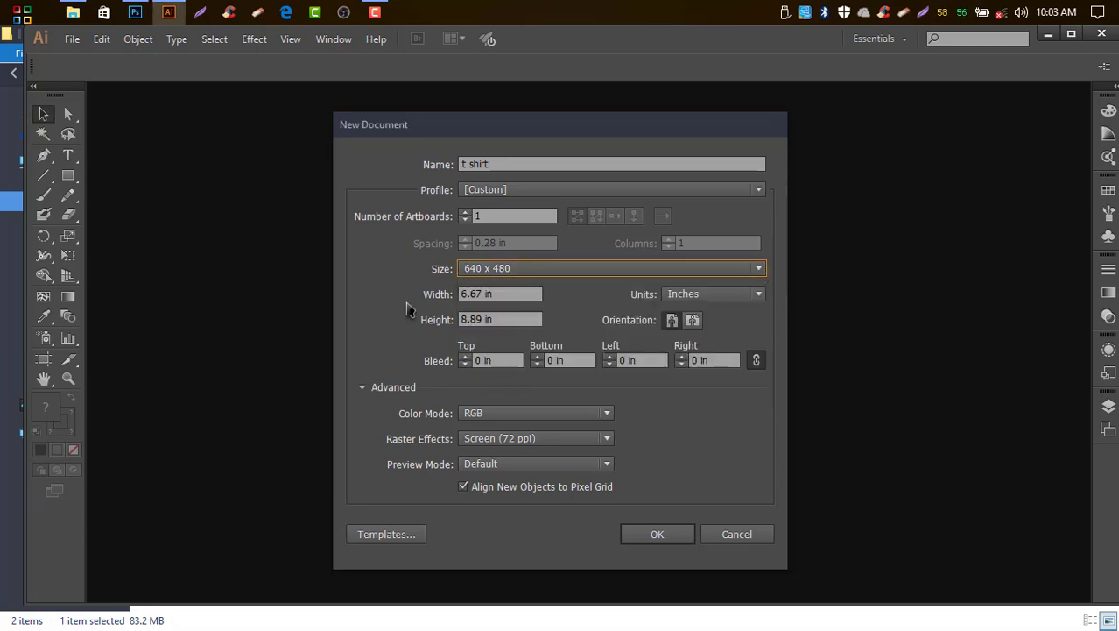
{"action": "double_click", "coordinate": [472, 294]}
{"action": "left_click_drag", "start_coordinate": [473, 295], "coordinate": [456, 295]}
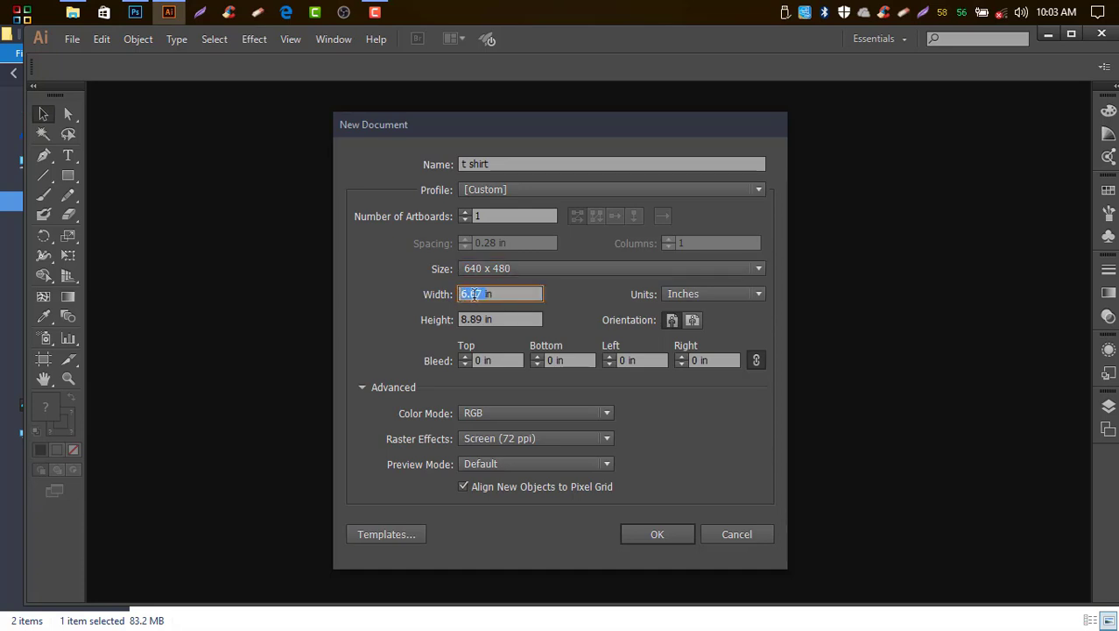
{"action": "type", "text": "1"}
{"action": "type", "text": "5"}
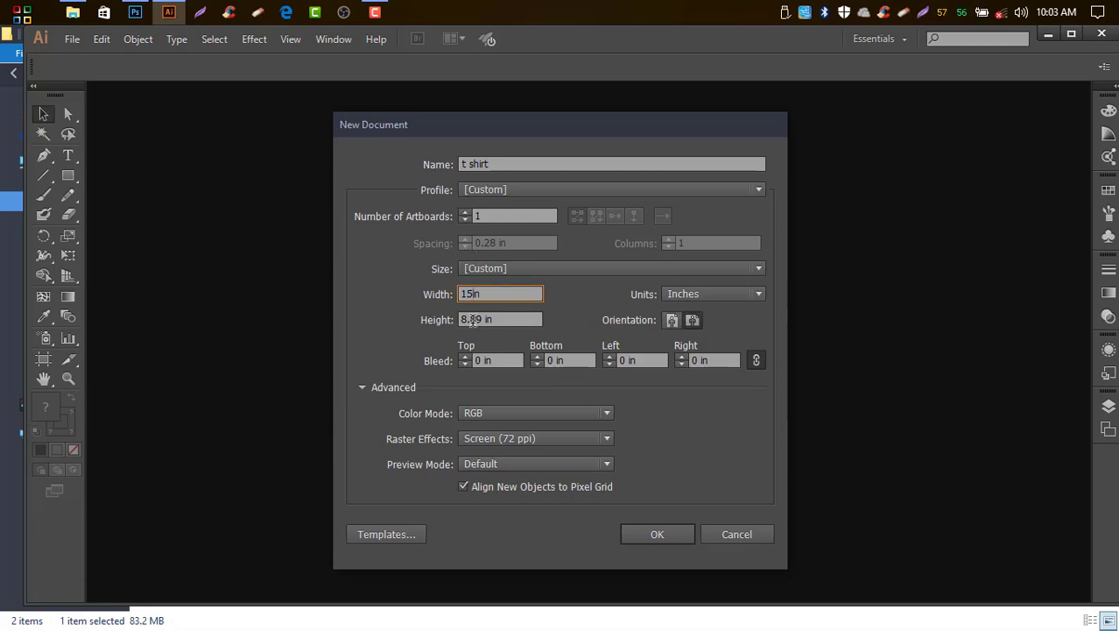
{"action": "left_click", "coordinate": [481, 320]}
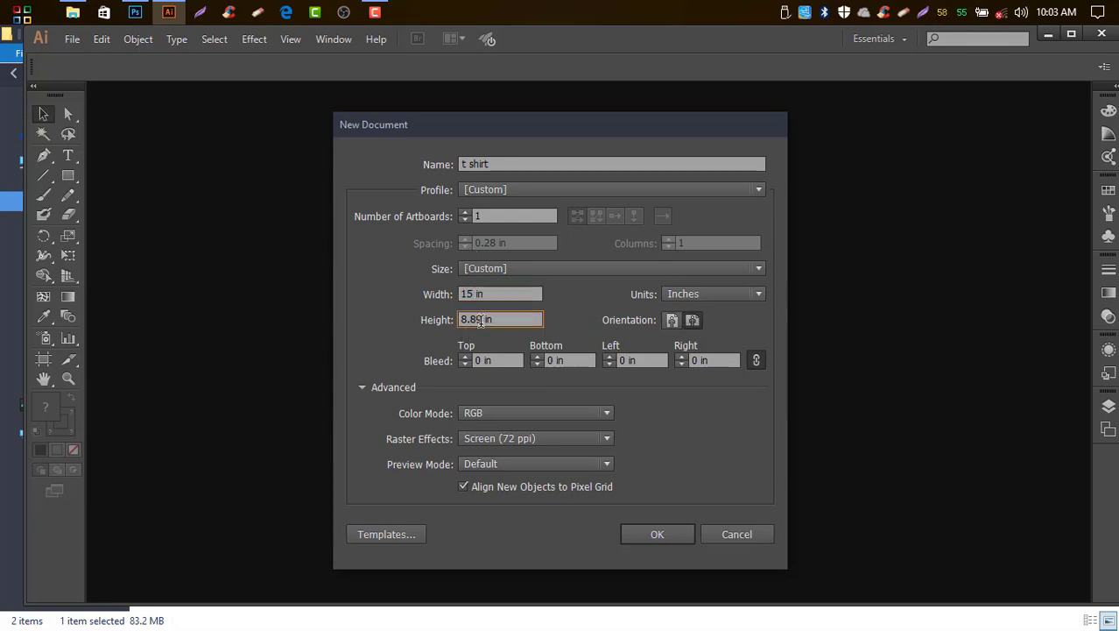
{"action": "double_click", "coordinate": [481, 319]}
{"action": "type", "text": "1"}
{"action": "type", "text": "8"}
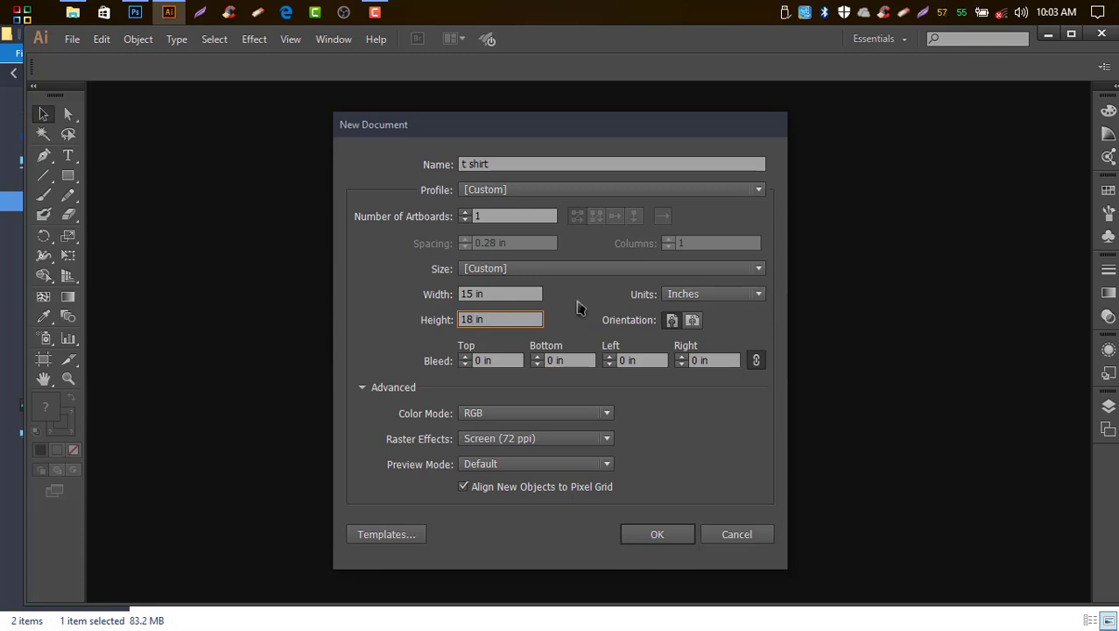
{"action": "left_click", "coordinate": [761, 300]}
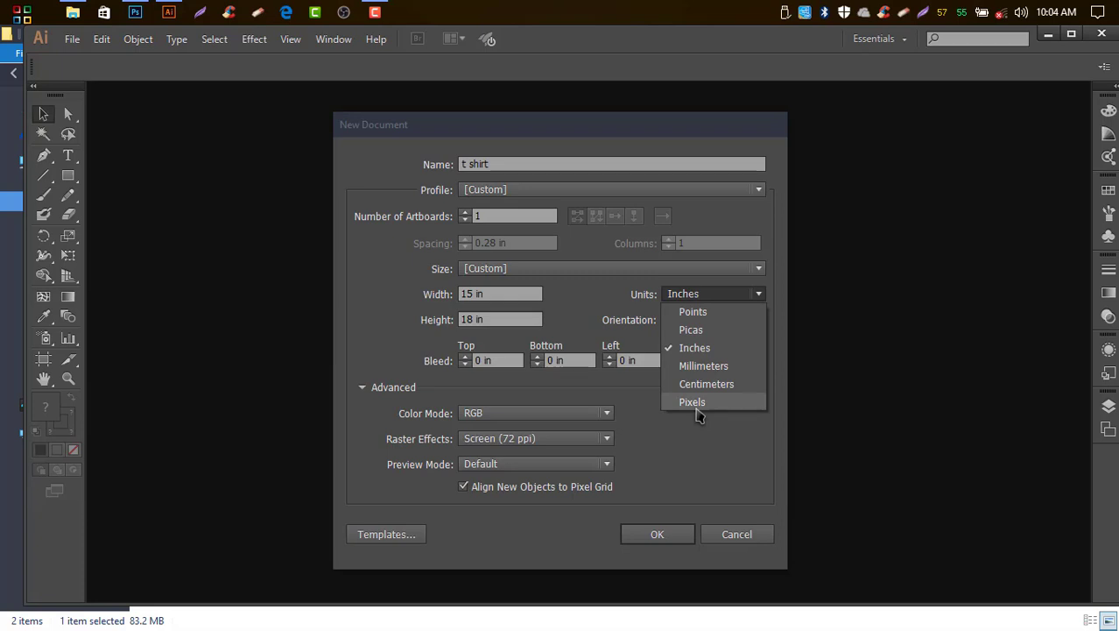
Step: Keep Inches and RGB, and set Raster Effects to High (300 ppi)
{"action": "left_click", "coordinate": [701, 349]}
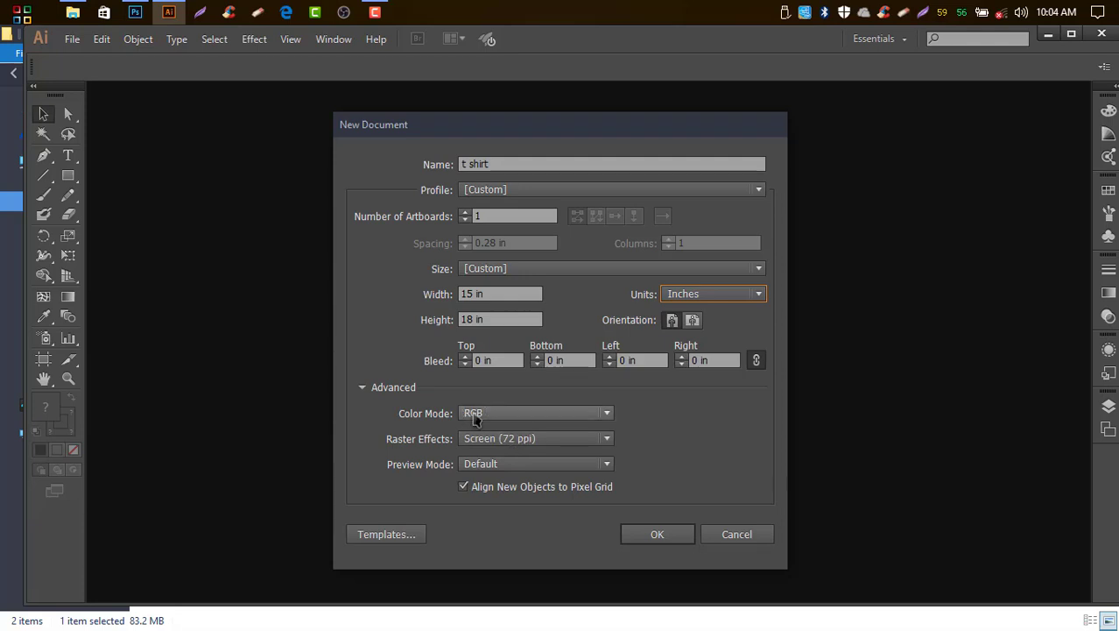
{"action": "left_click", "coordinate": [606, 415]}
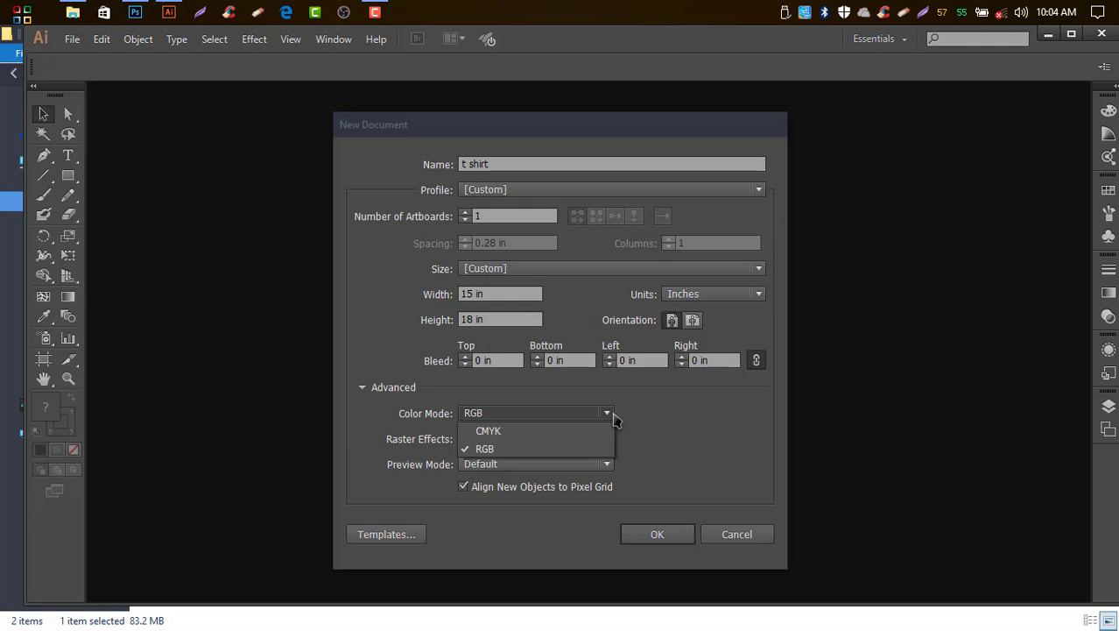
{"action": "left_click", "coordinate": [607, 416]}
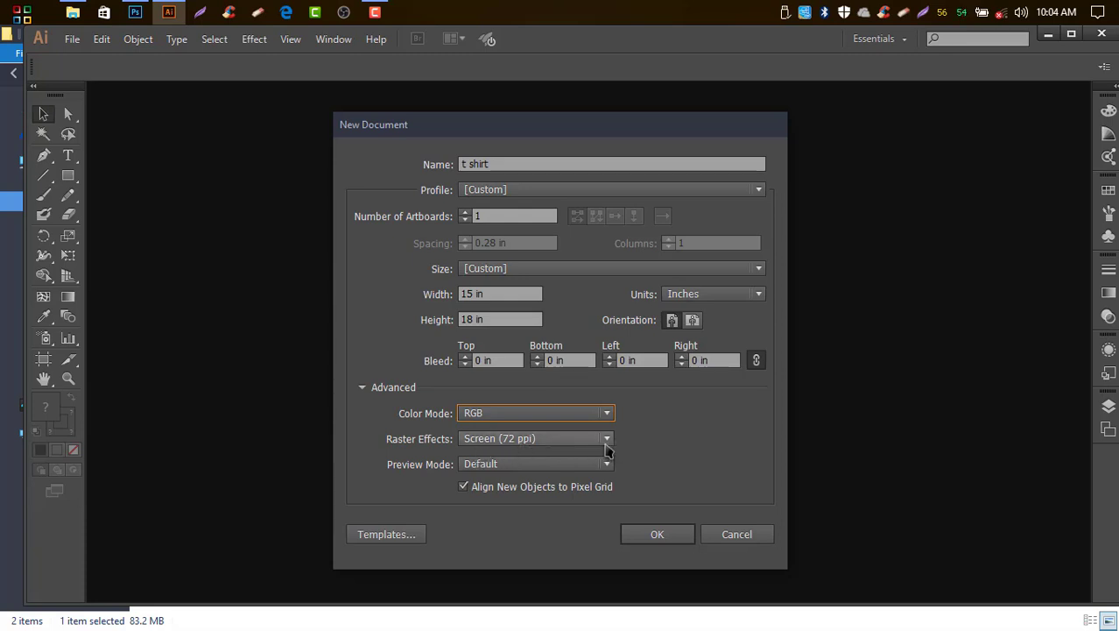
{"action": "left_click", "coordinate": [605, 443]}
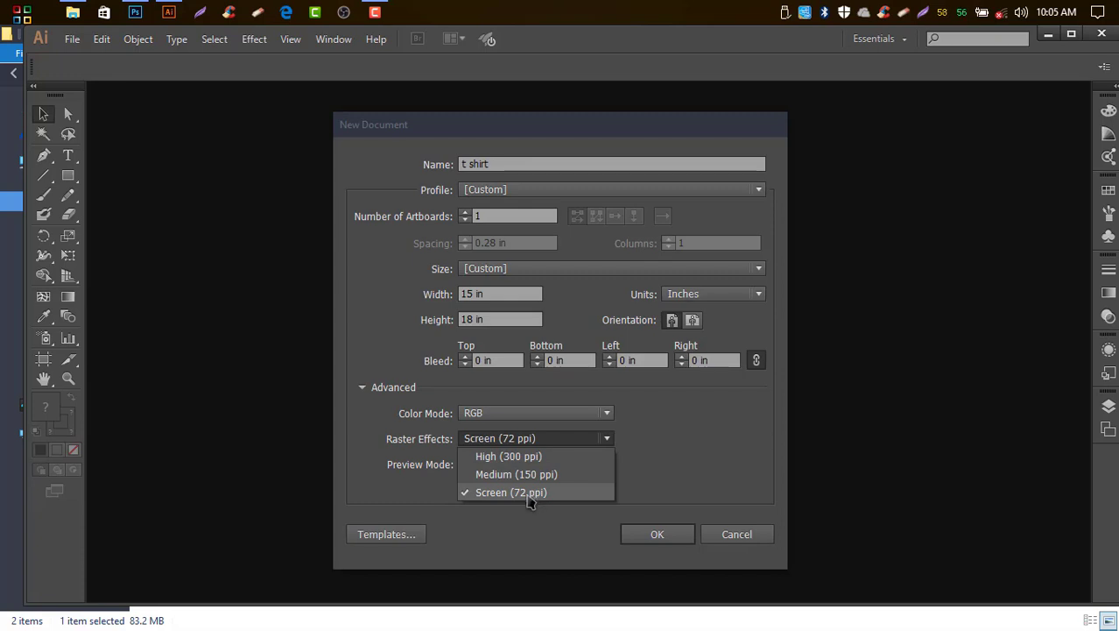
{"action": "left_click", "coordinate": [530, 499]}
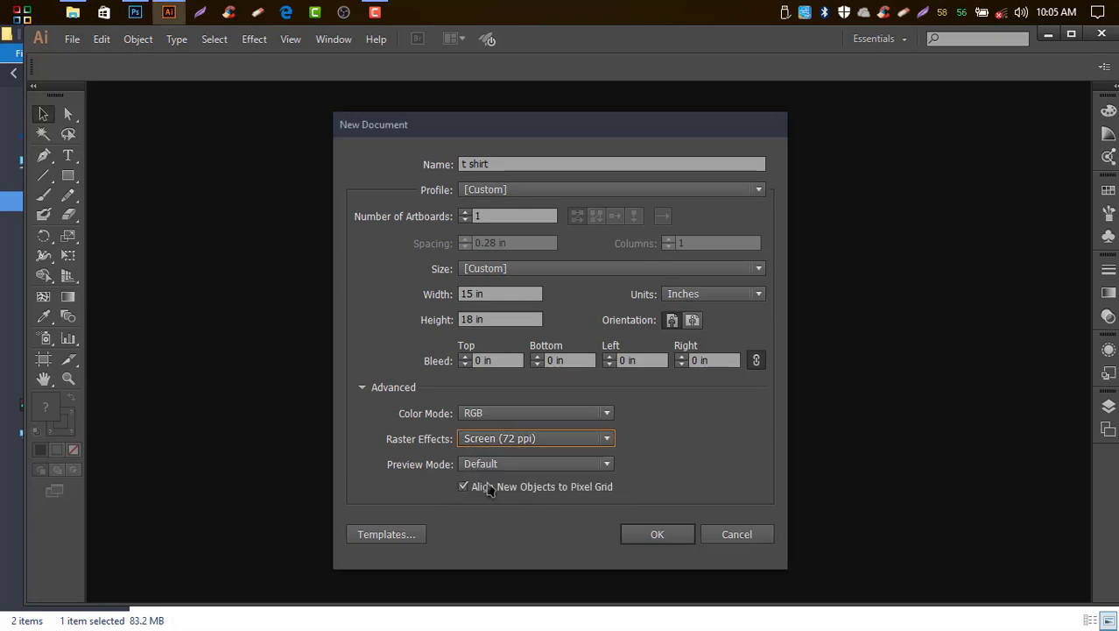
{"action": "left_click", "coordinate": [607, 441]}
{"action": "left_click", "coordinate": [560, 456]}
Step: Enter a new Top bleed value (typed 1234) so the linked bleed fields update
{"action": "left_click_drag", "start_coordinate": [484, 360], "coordinate": [475, 361]}
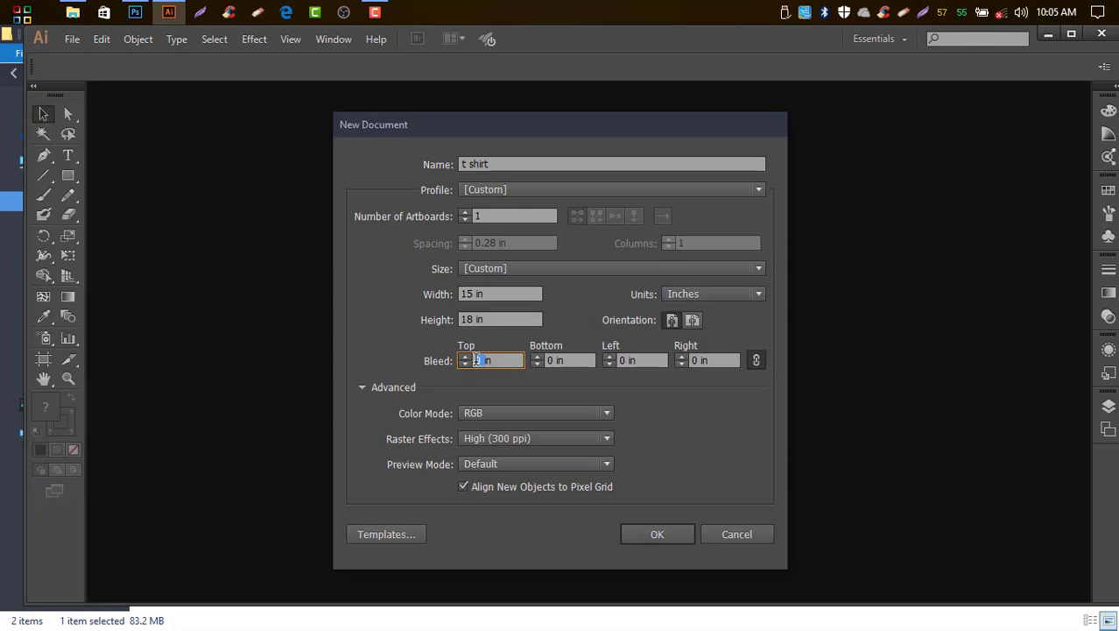
{"action": "type", "text": "12"}
{"action": "type", "text": "34"}
Step: Reset the Top bleed to 0 in so all four bleed values read 0
{"action": "left_click_drag", "start_coordinate": [499, 359], "coordinate": [479, 360]}
{"action": "type", "text": "0 "}
{"action": "type", "text": "in"}
{"action": "type", "text": "0"}
Step: Toggle Color Mode to CMYK and back, leaving it on RGB
{"action": "left_click", "coordinate": [529, 417]}
{"action": "left_click", "coordinate": [528, 400]}
{"action": "left_click", "coordinate": [528, 411]}
{"action": "left_click", "coordinate": [529, 405]}
Step: Confirm the New Document settings with OK and maximize the Illustrator window
{"action": "left_click", "coordinate": [640, 541]}
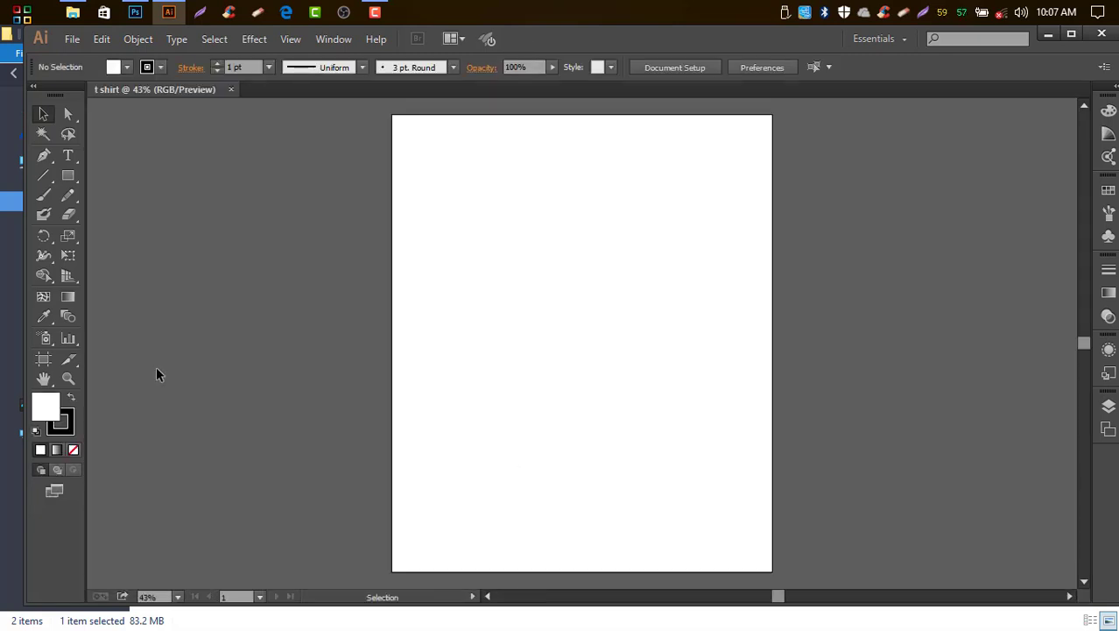
{"action": "left_click", "coordinate": [1071, 33]}
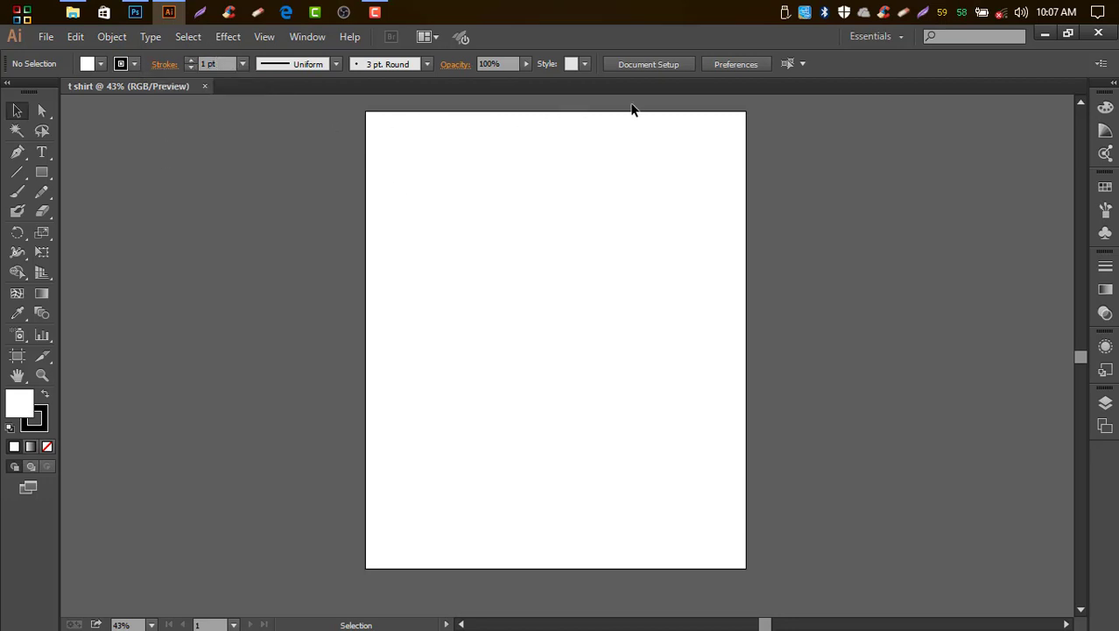
Step: Set the Control bar stroke weight to 2 pt
{"action": "left_click_drag", "start_coordinate": [305, 86], "coordinate": [279, 97]}
{"action": "left_click", "coordinate": [211, 63]}
{"action": "key", "text": "BackSpace"}
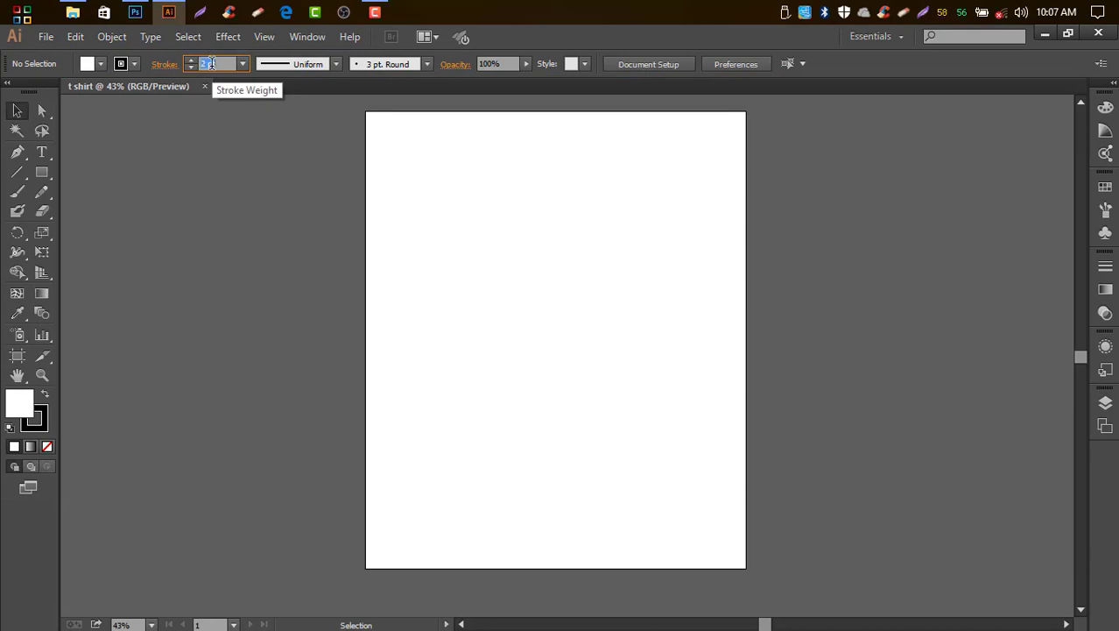
{"action": "key", "text": "Return"}
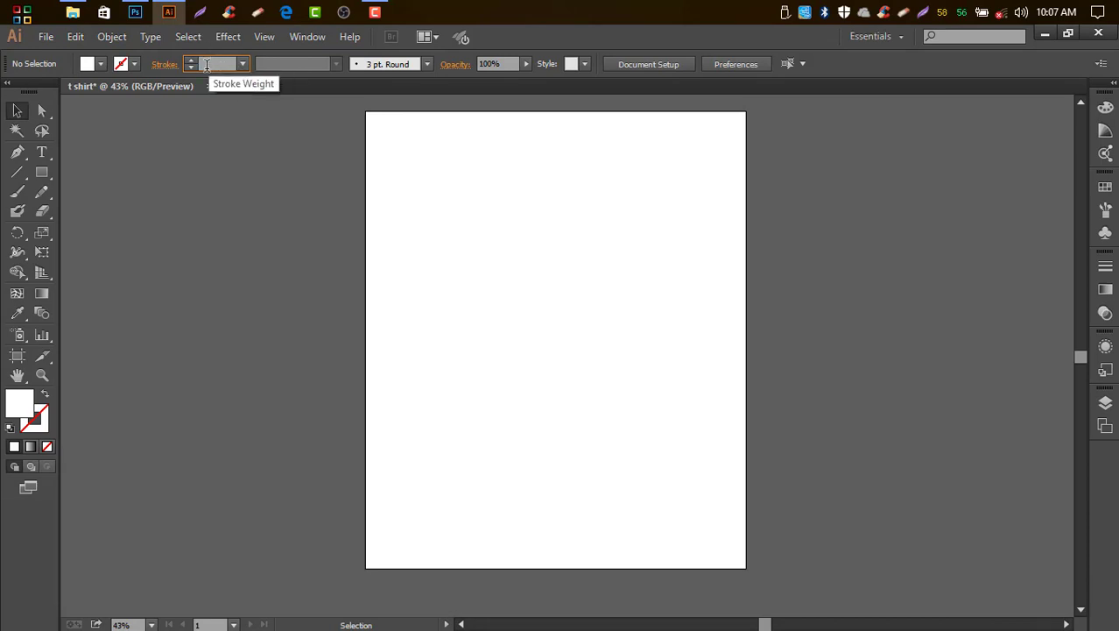
{"action": "type", "text": "2"}
{"action": "key", "text": "Return"}
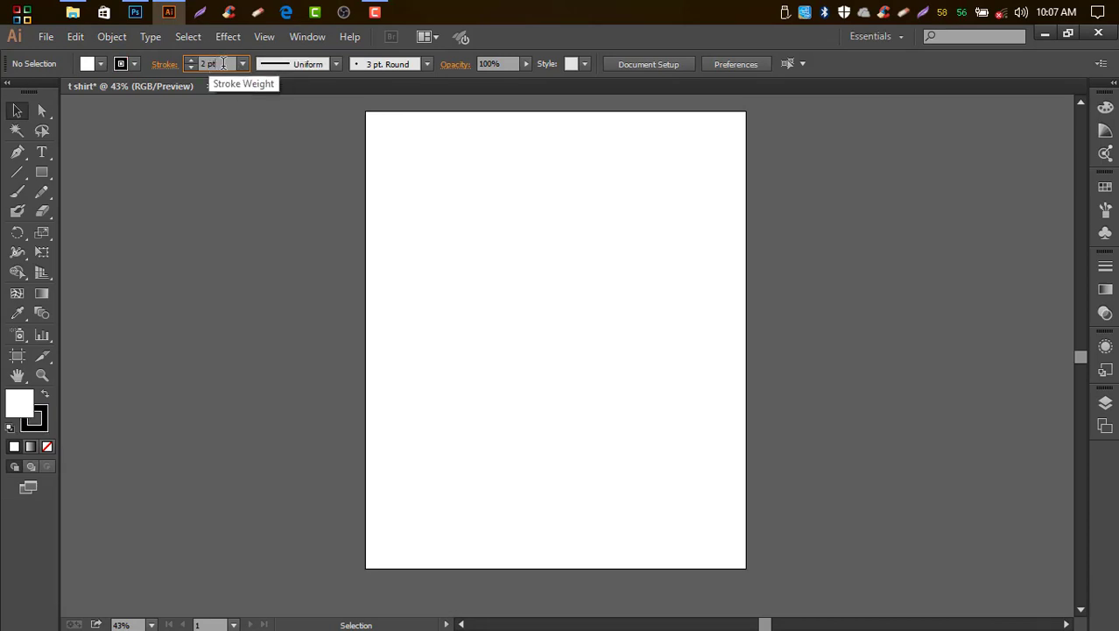
Step: Change the stroke weight to 0 pt, removing the stroke
{"action": "double_click", "coordinate": [210, 64]}
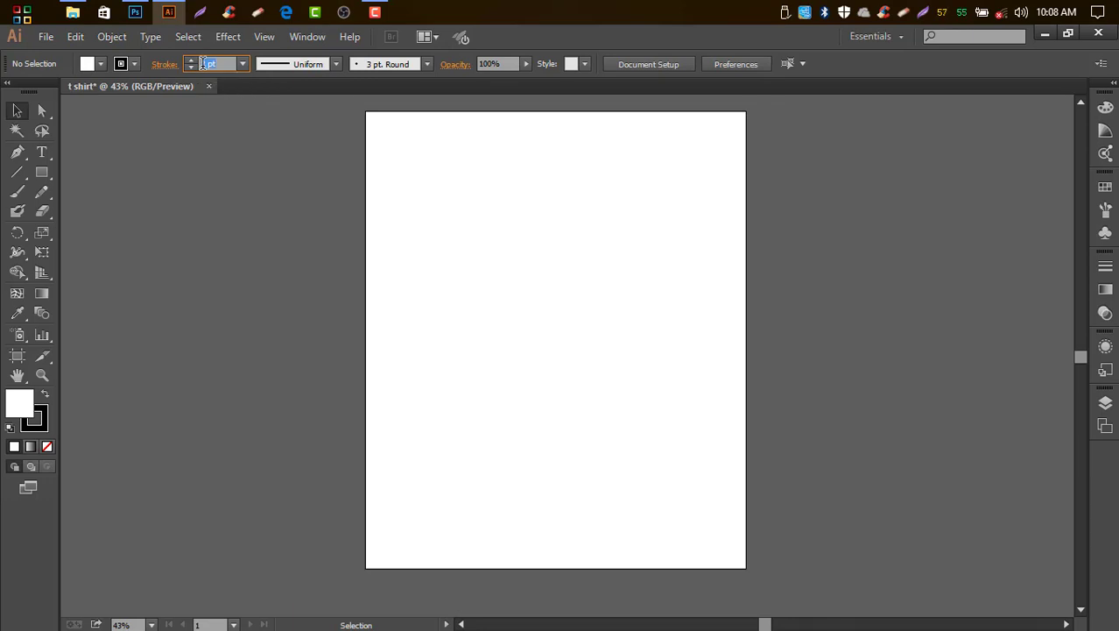
{"action": "key", "text": "Up"}
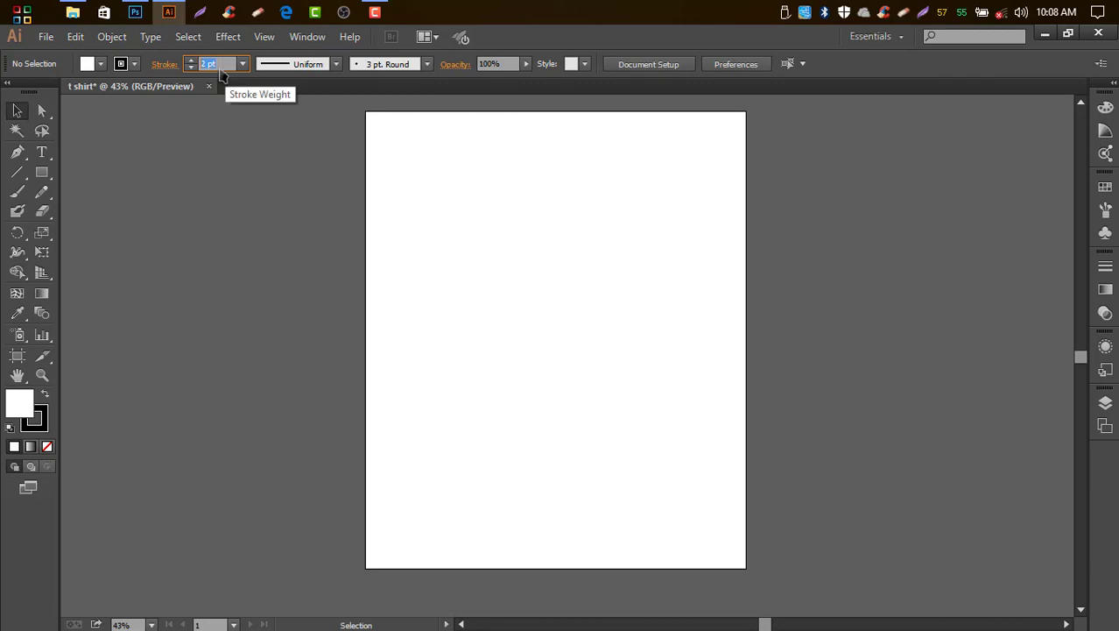
{"action": "type", "text": "0"}
{"action": "key", "text": "Return"}
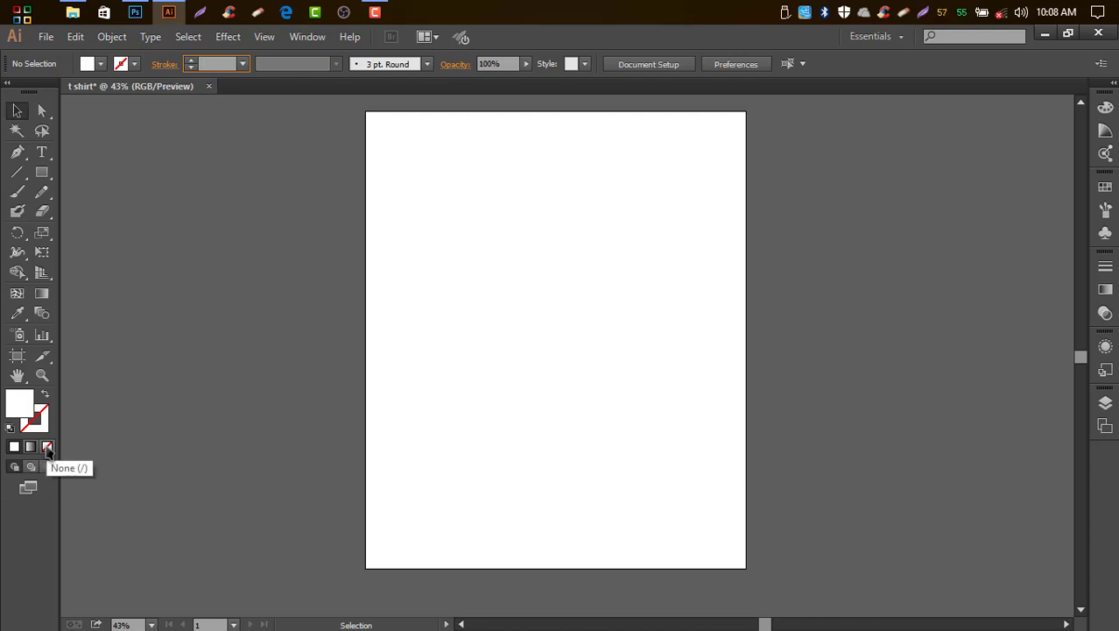
Step: Set the Tools panel fill to None, then the stroke to None
{"action": "key", "text": "d"}
{"action": "left_click", "coordinate": [48, 448]}
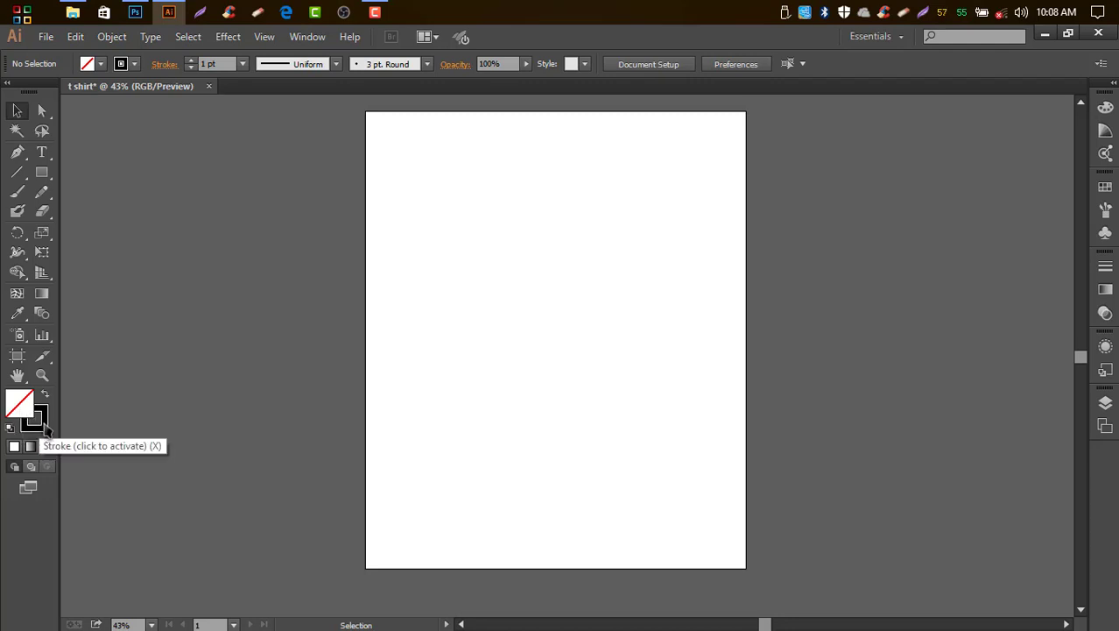
{"action": "left_click", "coordinate": [47, 427]}
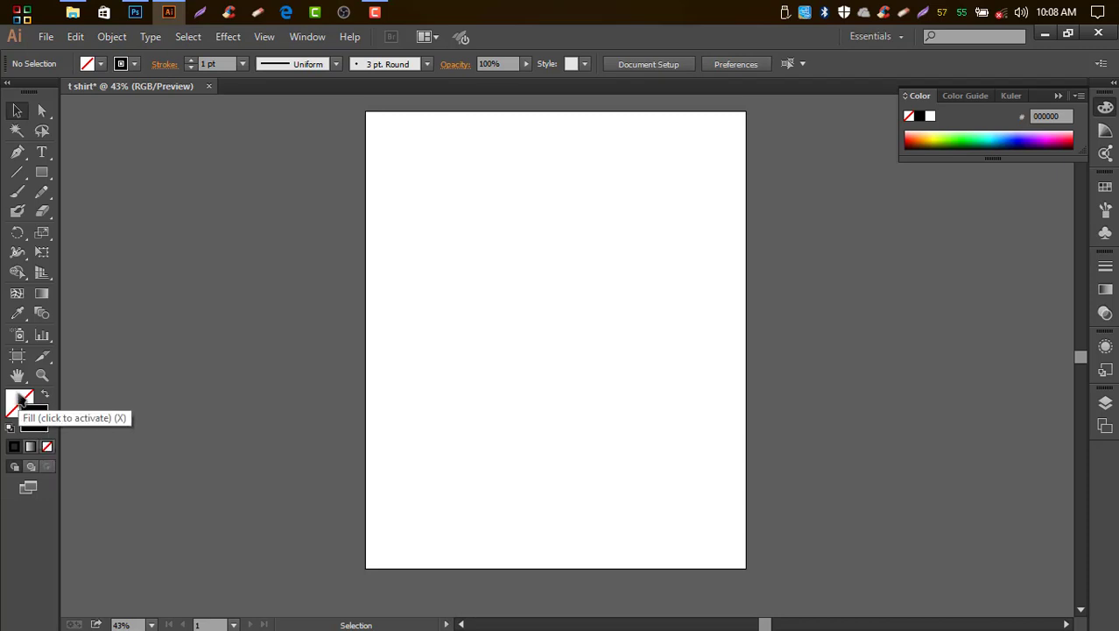
{"action": "left_click", "coordinate": [35, 415]}
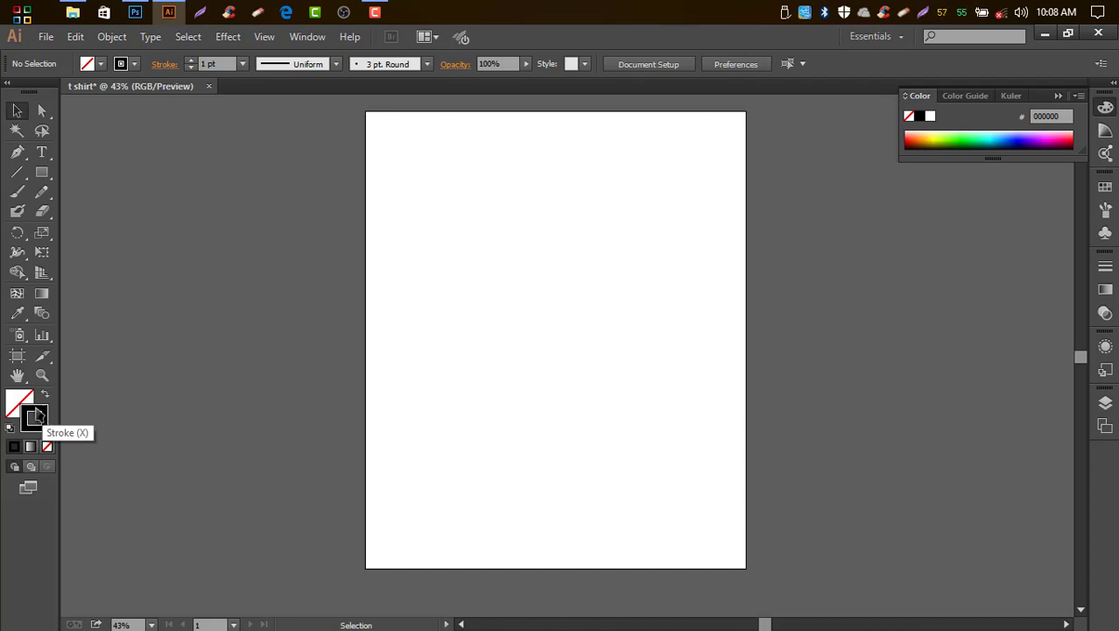
{"action": "left_click", "coordinate": [21, 409]}
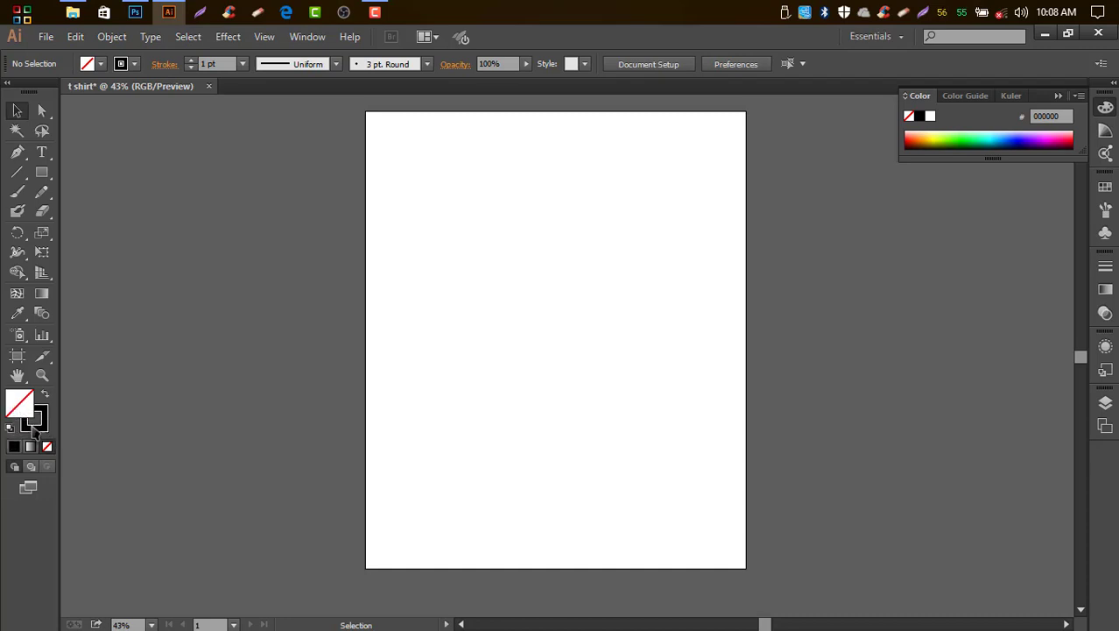
{"action": "left_click", "coordinate": [47, 448]}
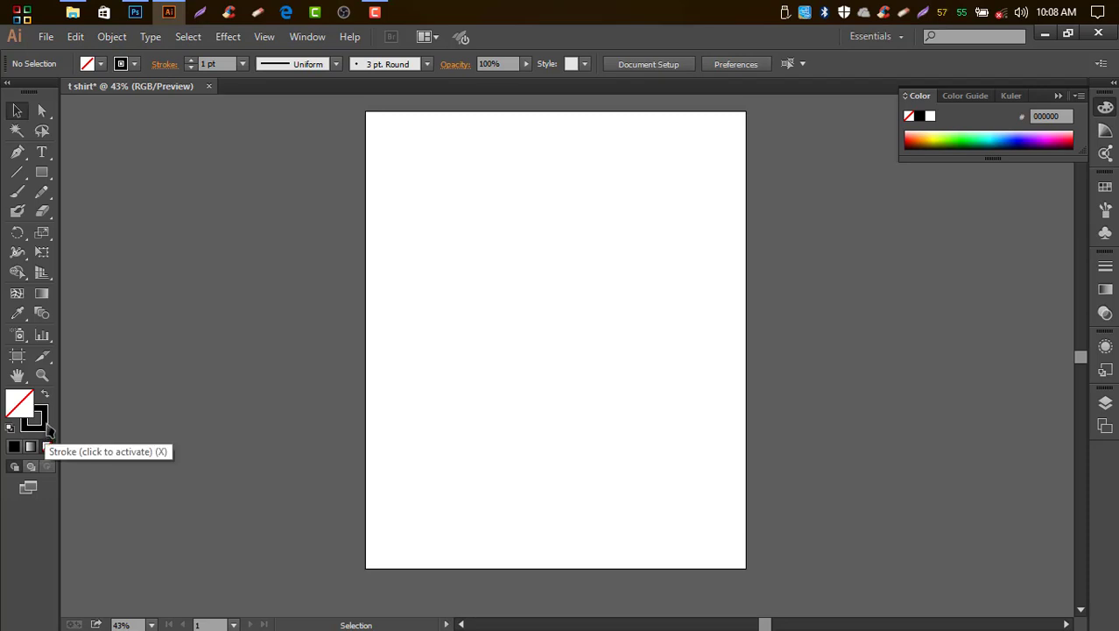
{"action": "left_click", "coordinate": [47, 425]}
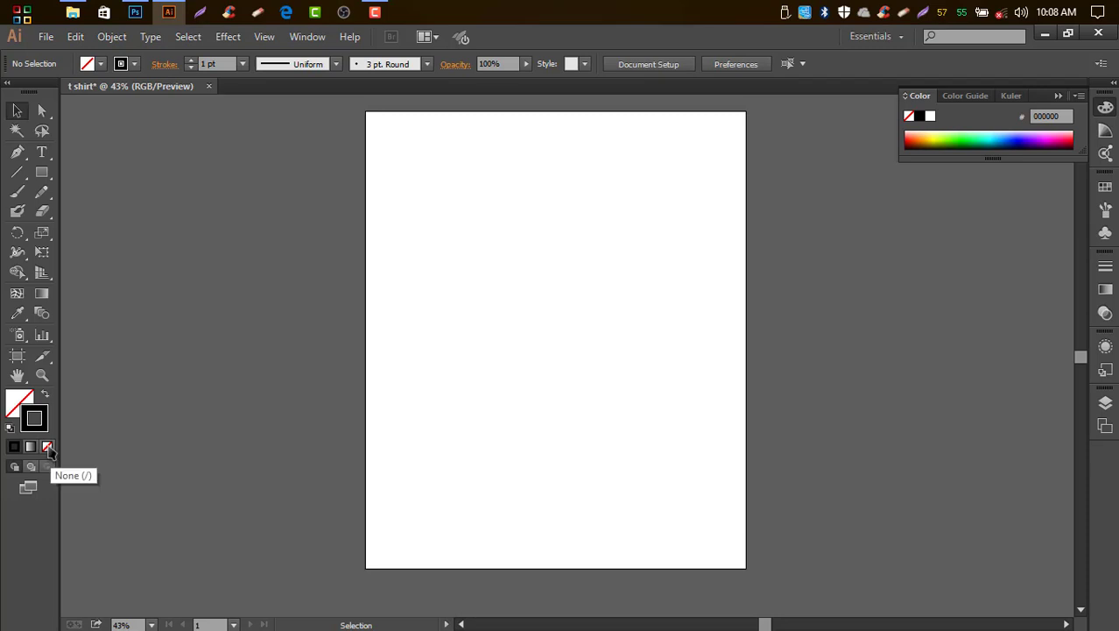
{"action": "left_click", "coordinate": [47, 447]}
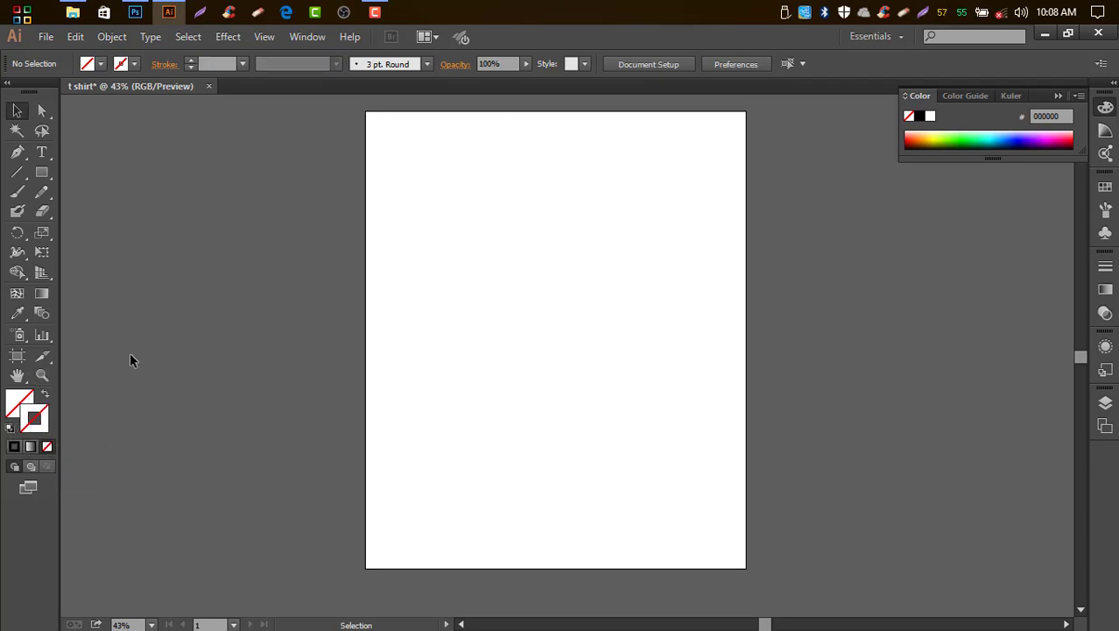
{"action": "left_click", "coordinate": [425, 67]}
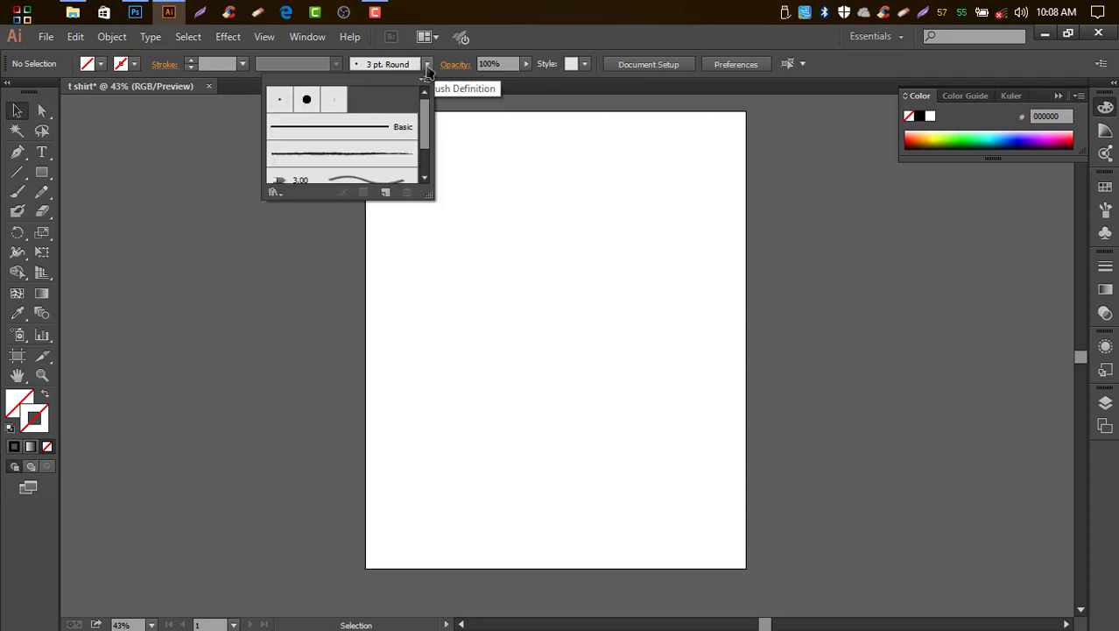
{"action": "mouse_move", "coordinate": [427, 117]}
{"action": "left_mouse_down"}
{"action": "mouse_move", "coordinate": [424, 177]}
{"action": "mouse_move", "coordinate": [424, 112]}
{"action": "left_mouse_up"}
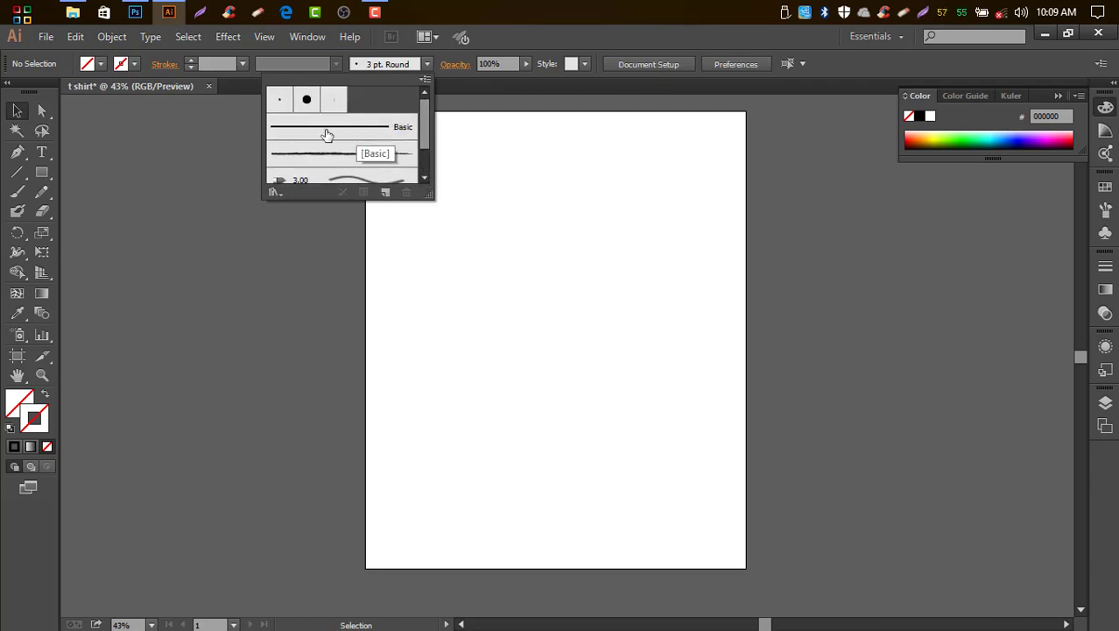
{"action": "left_click", "coordinate": [427, 65]}
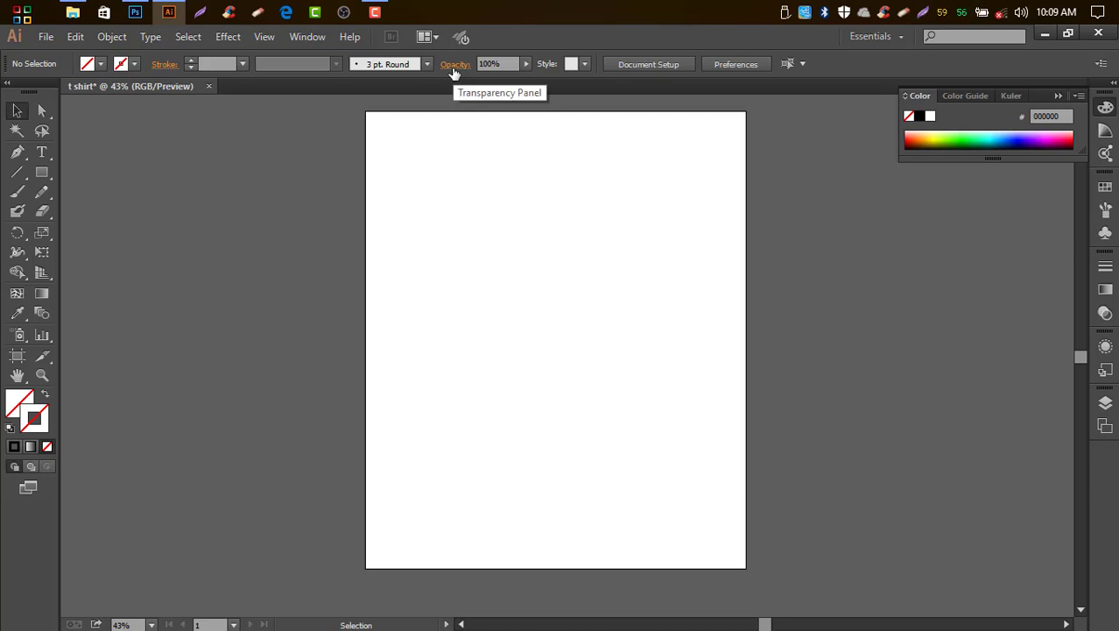
{"action": "left_click", "coordinate": [585, 67]}
{"action": "left_click", "coordinate": [584, 68]}
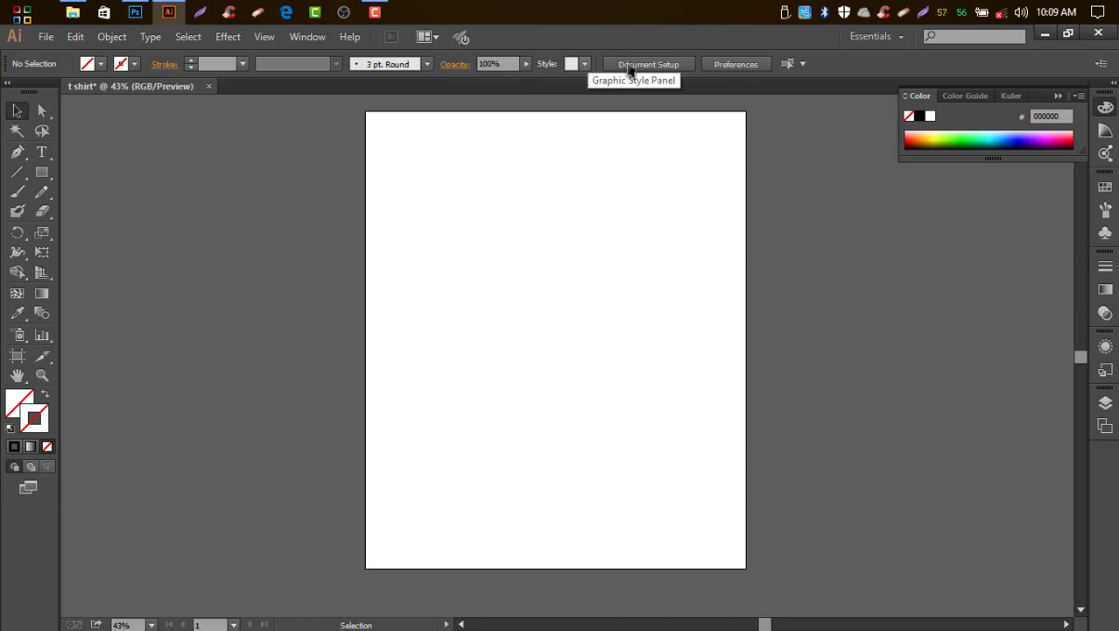